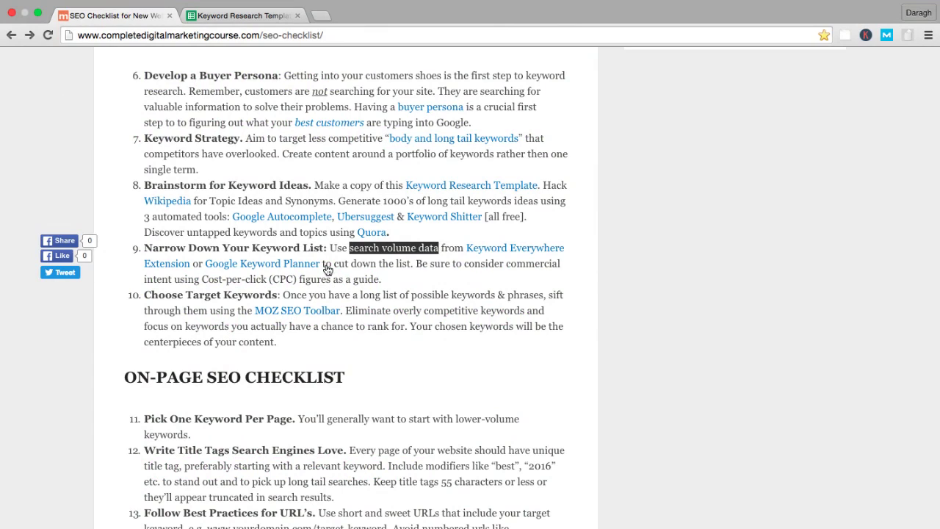
Step: Read the CPC advice in the Narrow Down Your Keyword List item and the Choose Target Keywords item of the checklist
{"action": "left_click_drag", "start_coordinate": [201, 280], "coordinate": [376, 279]}
{"action": "left_click", "coordinate": [379, 279]}
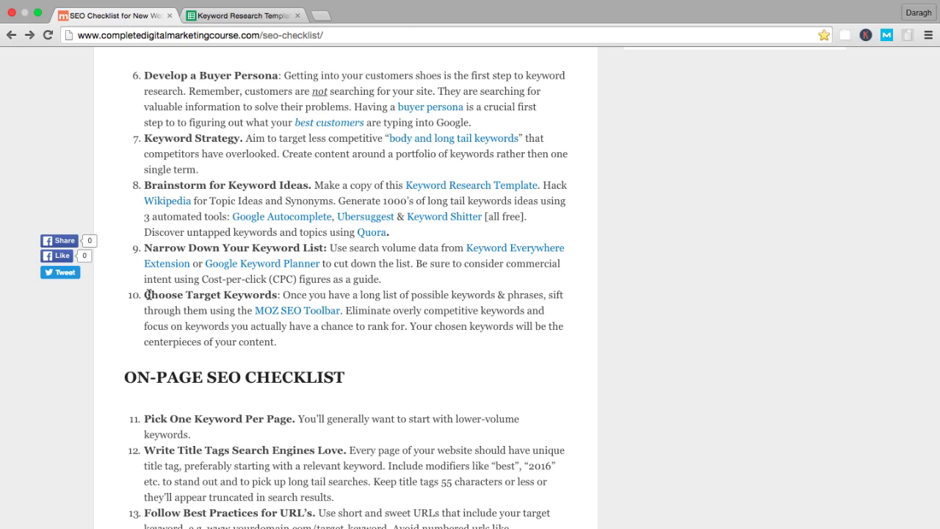
{"action": "scroll", "coordinate": [149, 294], "scroll_direction": "up", "scroll_amount": 1}
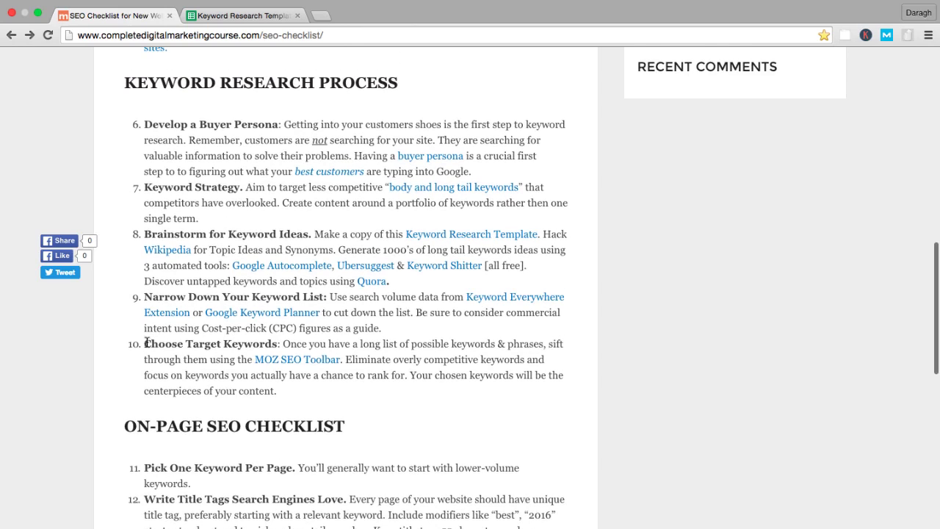
{"action": "left_click_drag", "start_coordinate": [145, 343], "coordinate": [278, 344]}
{"action": "left_click", "coordinate": [431, 386]}
{"action": "left_click_drag", "start_coordinate": [518, 375], "coordinate": [522, 390]}
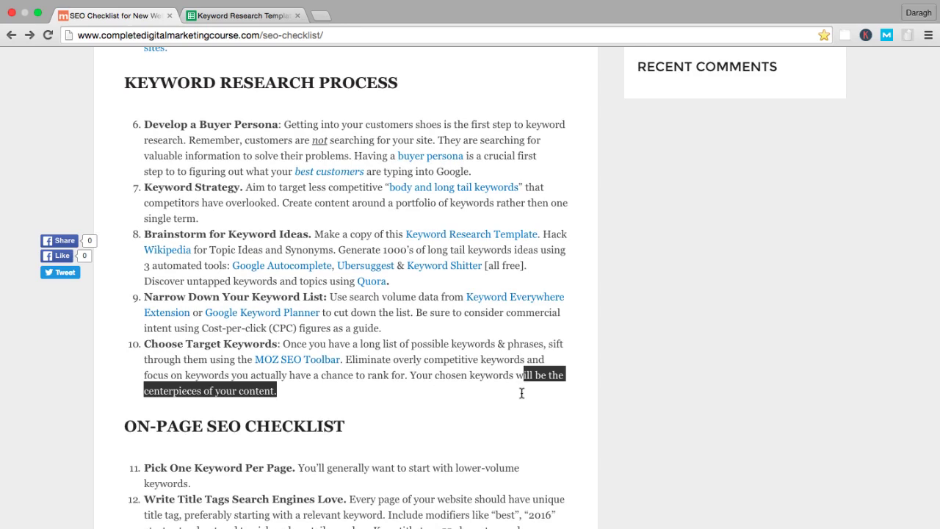
{"action": "left_click", "coordinate": [457, 404]}
{"action": "scroll", "coordinate": [448, 403], "scroll_direction": "down", "scroll_amount": 2}
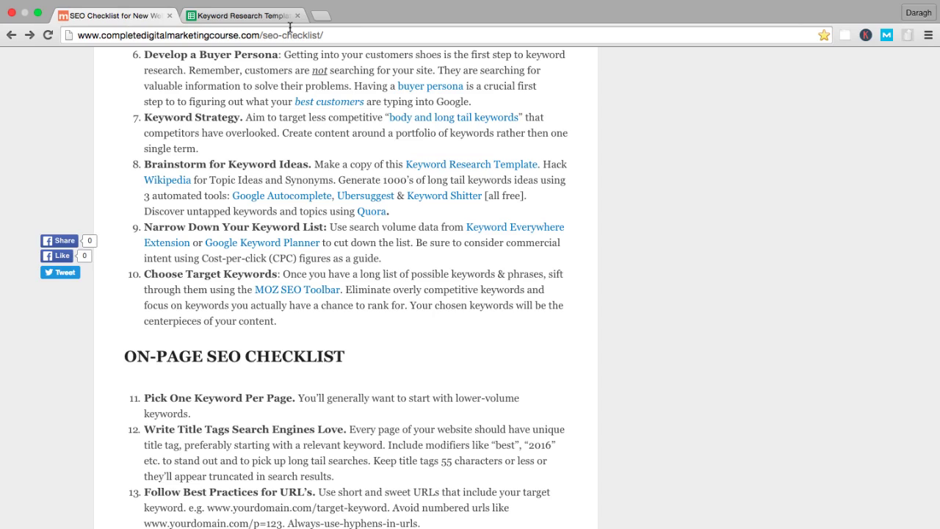
Step: Search Google for "seo basics" in a new tab and examine which sites rank on the first page
{"action": "left_click", "coordinate": [253, 18]}
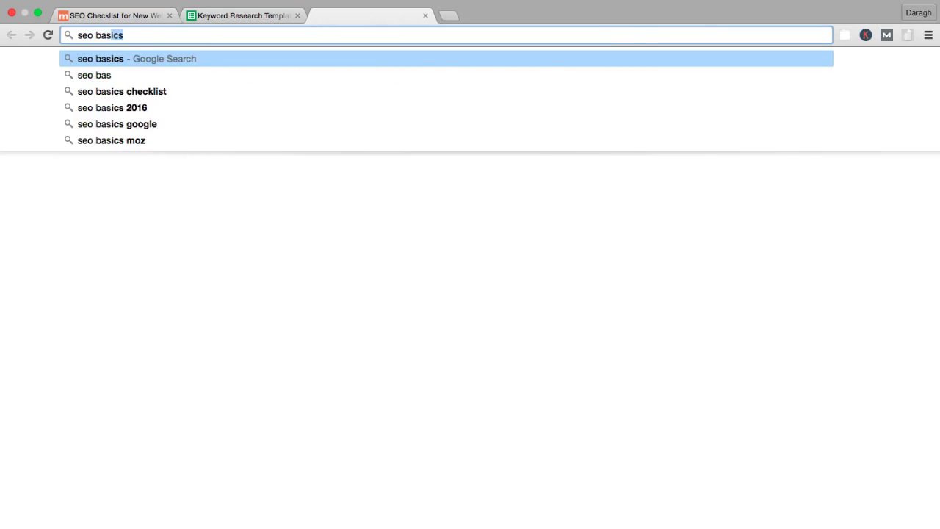
{"action": "key", "text": "Return"}
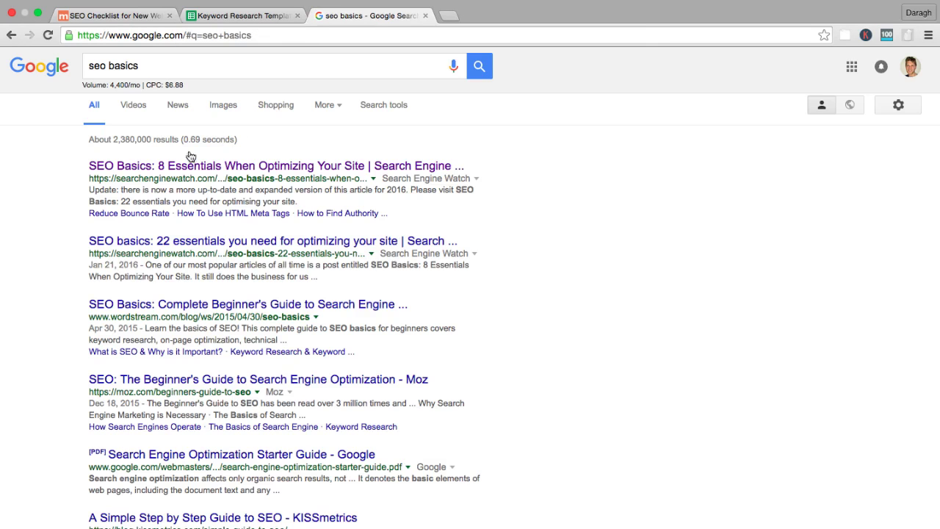
{"action": "left_click_drag", "start_coordinate": [106, 178], "coordinate": [217, 178]}
{"action": "left_click_drag", "start_coordinate": [132, 253], "coordinate": [197, 254]}
{"action": "scroll", "coordinate": [82, 296], "scroll_direction": "down", "scroll_amount": 4}
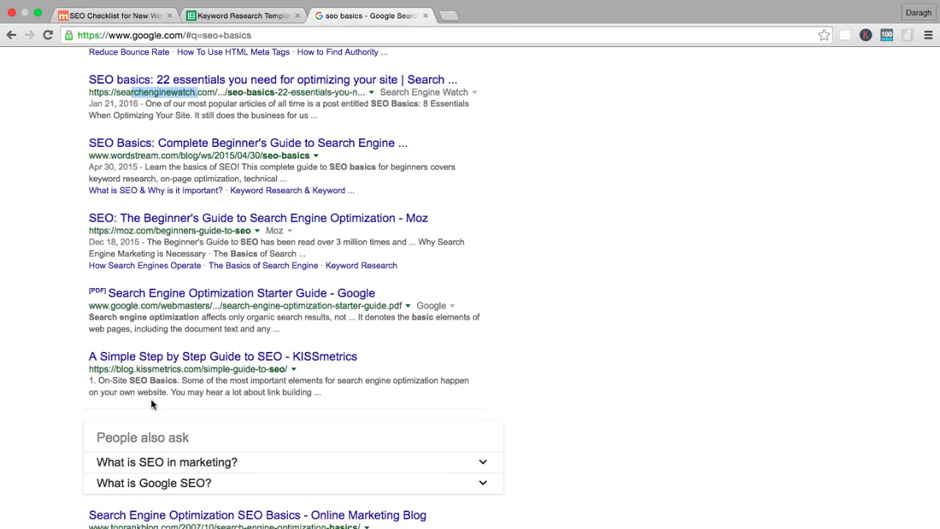
{"action": "left_click", "coordinate": [71, 360]}
{"action": "scroll", "coordinate": [70, 362], "scroll_direction": "down", "scroll_amount": 5}
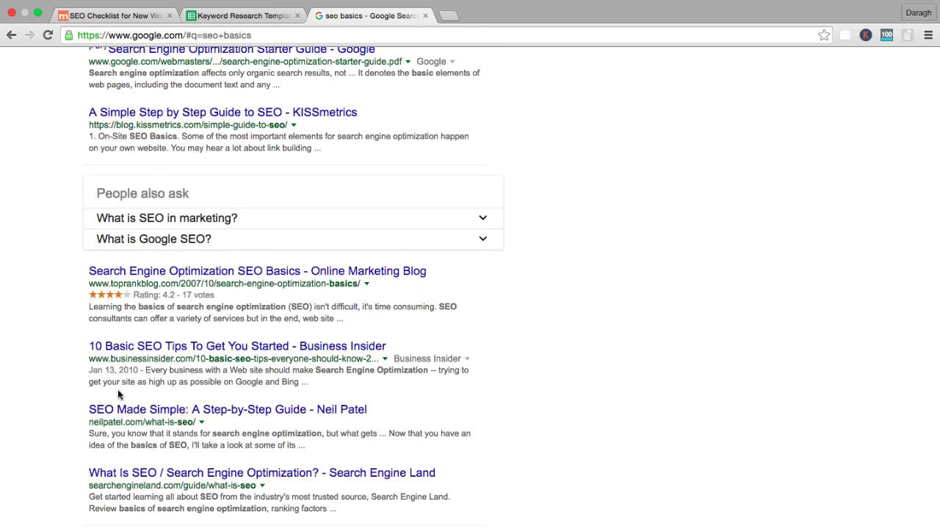
{"action": "scroll", "coordinate": [118, 395], "scroll_direction": "up", "scroll_amount": 10}
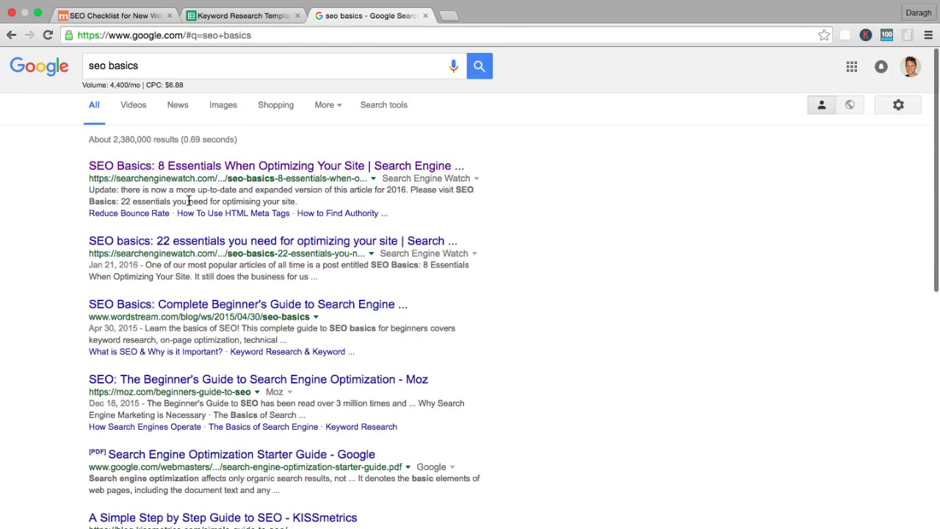
Step: Open the Search Engine Watch article "SEO Basics: 8 Essentials When Optimizing Your Site", skim it, and return to the search results
{"action": "left_click", "coordinate": [168, 167]}
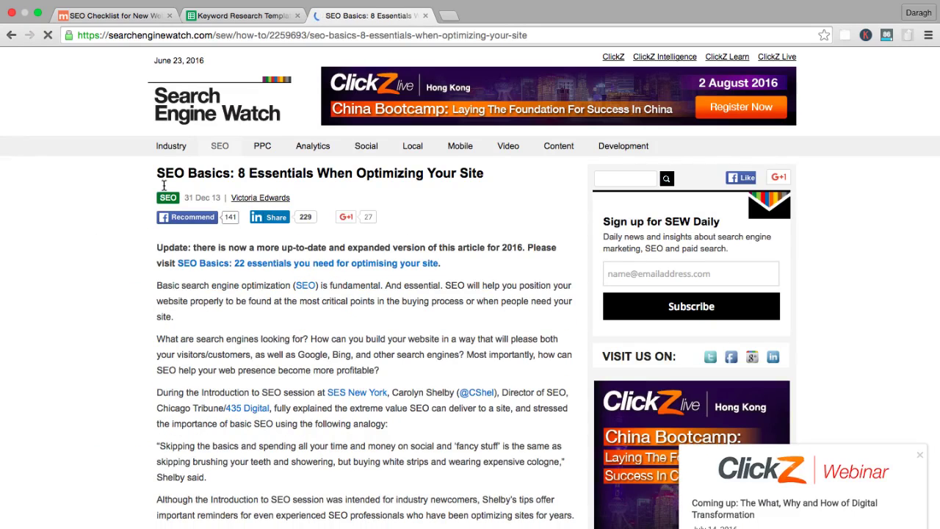
{"action": "scroll", "coordinate": [145, 216], "scroll_direction": "down", "scroll_amount": 10}
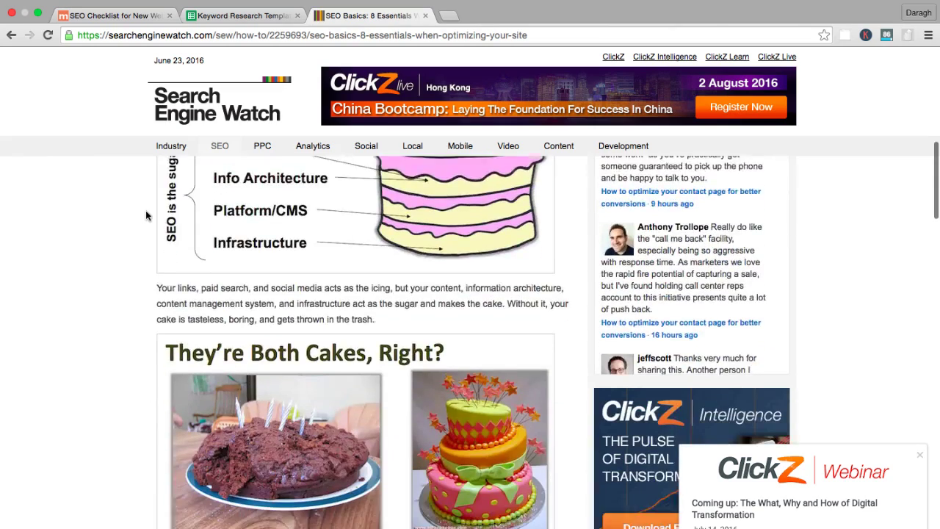
{"action": "scroll", "coordinate": [145, 216], "scroll_direction": "down", "scroll_amount": 10}
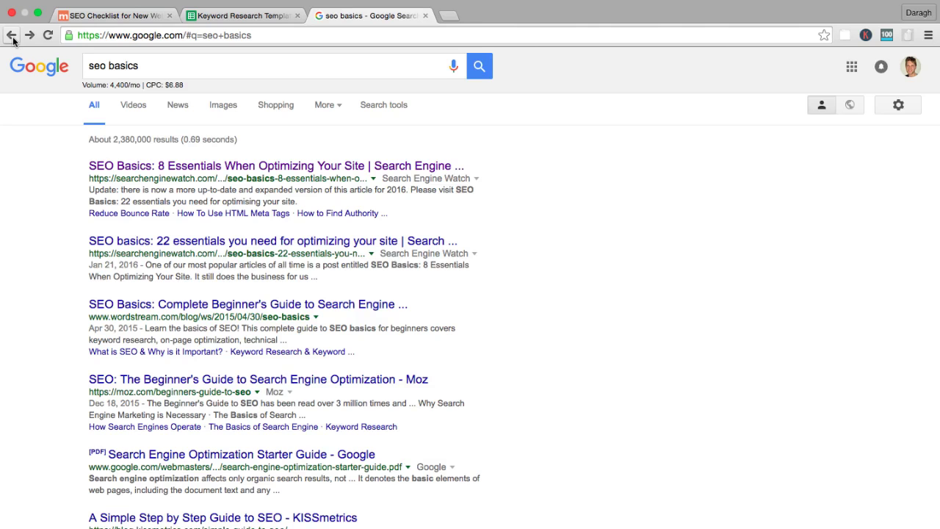
{"action": "left_click_drag", "start_coordinate": [116, 178], "coordinate": [173, 180]}
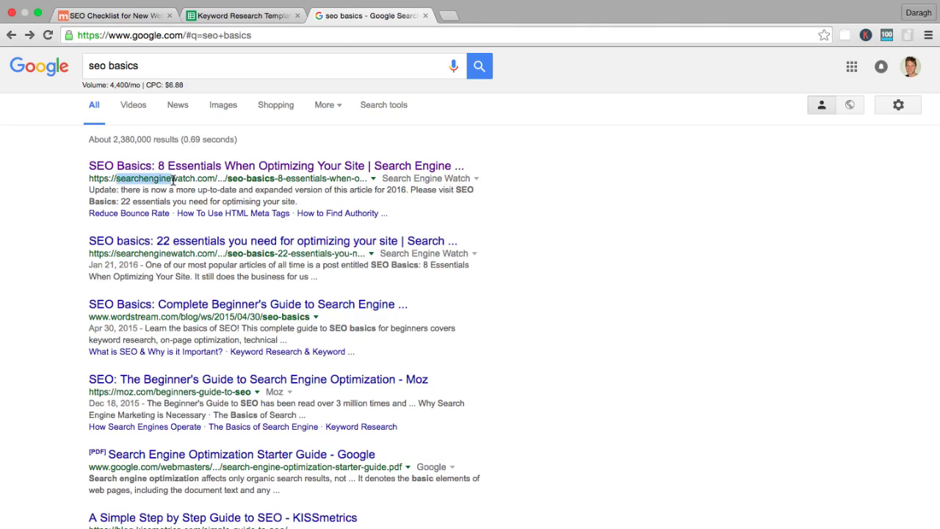
{"action": "left_click", "coordinate": [173, 180]}
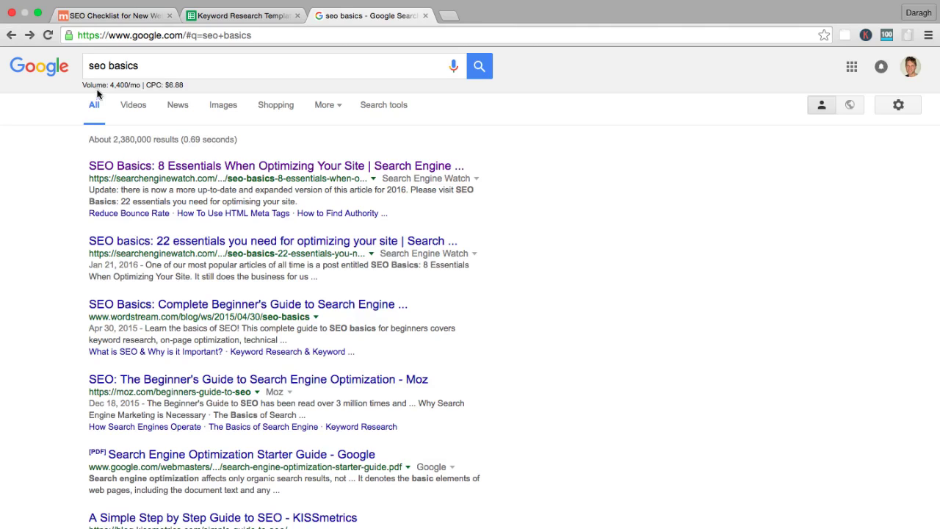
Step: Look through the "seo basics" results down to the related searches
{"action": "scroll", "coordinate": [91, 340], "scroll_direction": "down", "scroll_amount": 1}
{"action": "scroll", "coordinate": [91, 340], "scroll_direction": "down", "scroll_amount": 5}
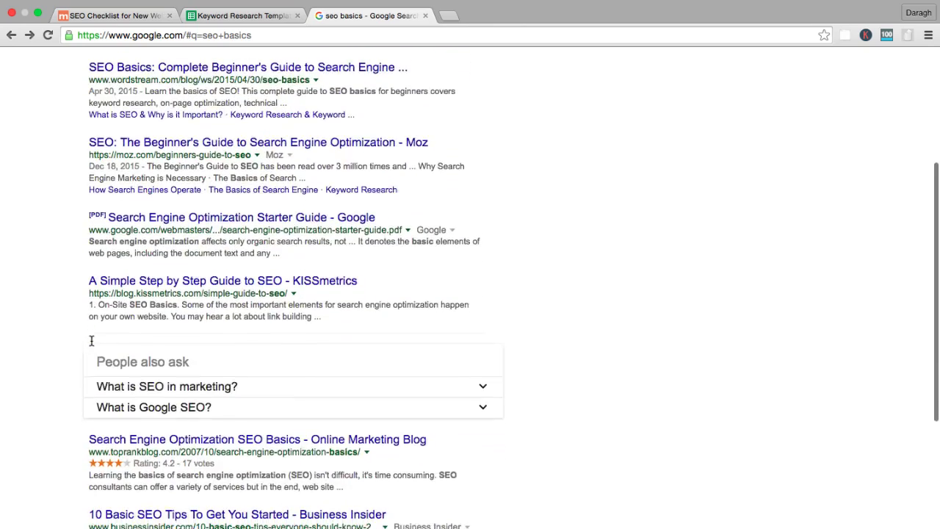
{"action": "scroll", "coordinate": [91, 341], "scroll_direction": "down", "scroll_amount": 2}
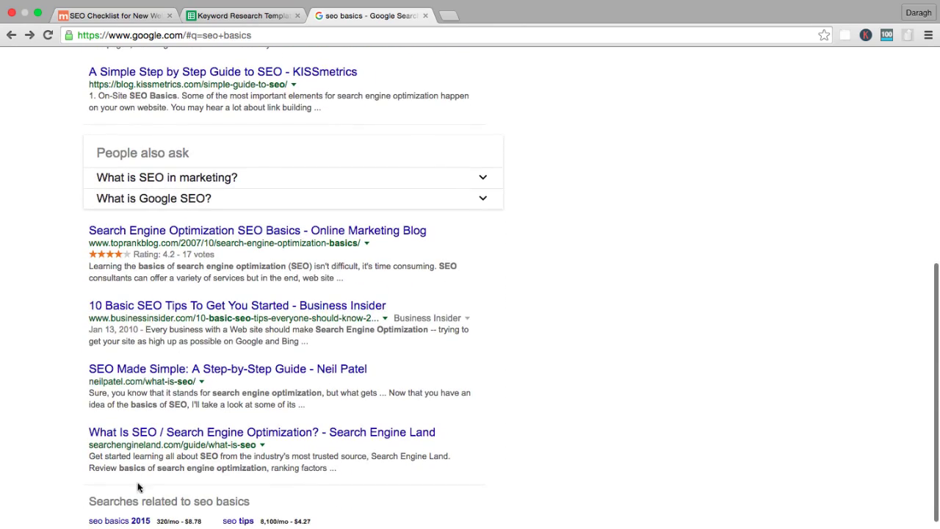
{"action": "scroll", "coordinate": [99, 353], "scroll_direction": "up", "scroll_amount": 6}
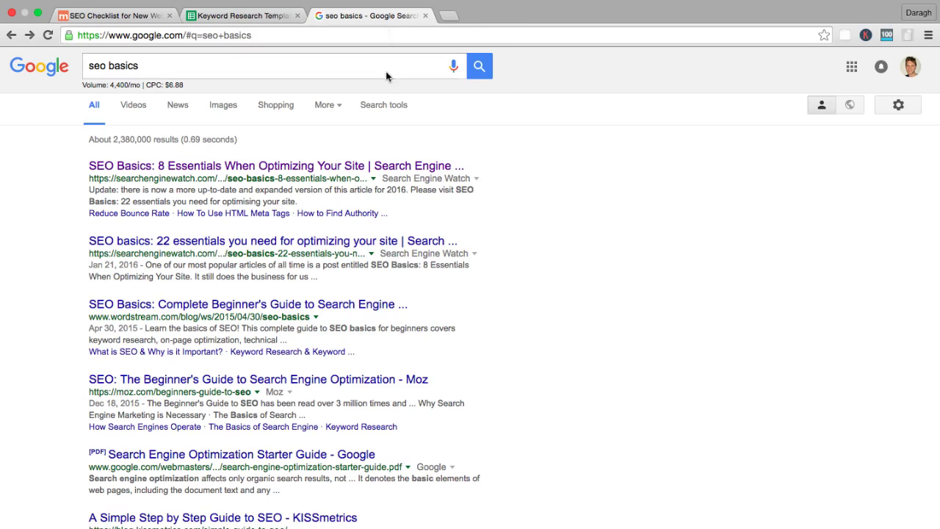
Step: Change the Google search to "seo checklist" after glancing at the checklist article
{"action": "left_click", "coordinate": [125, 19]}
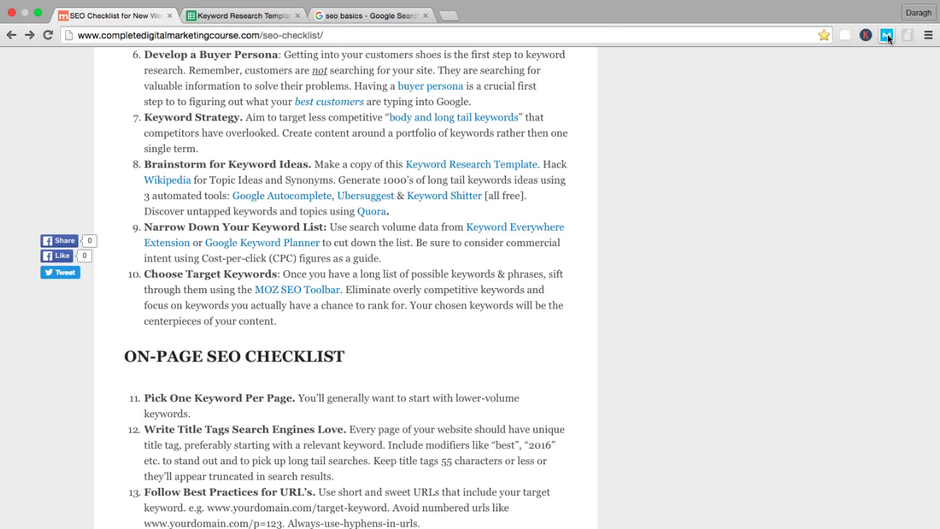
{"action": "left_click", "coordinate": [340, 15]}
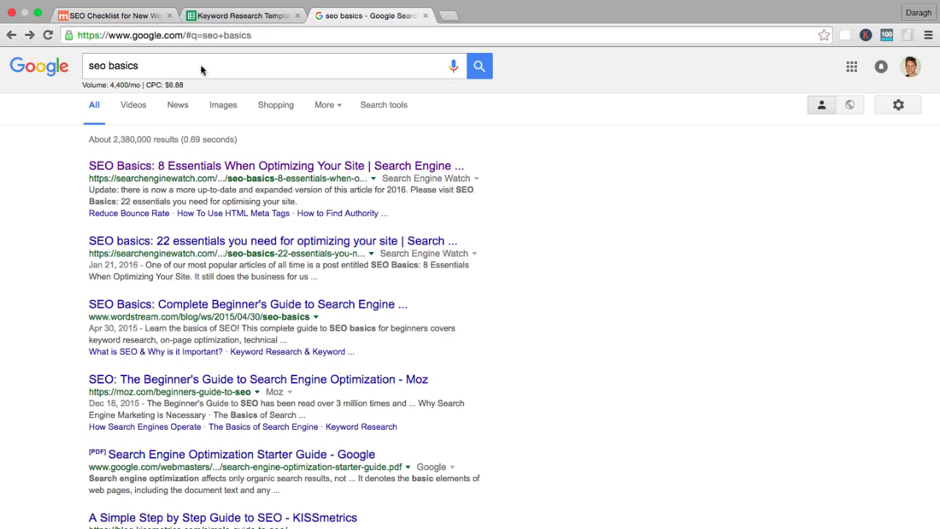
{"action": "left_click", "coordinate": [154, 70]}
{"action": "left_click_drag", "start_coordinate": [155, 67], "coordinate": [108, 67]}
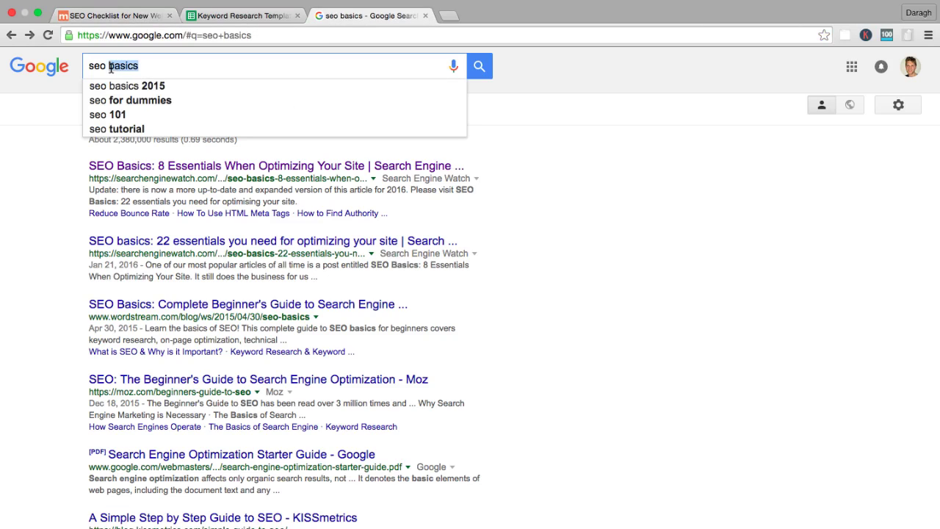
{"action": "type", "text": "check"}
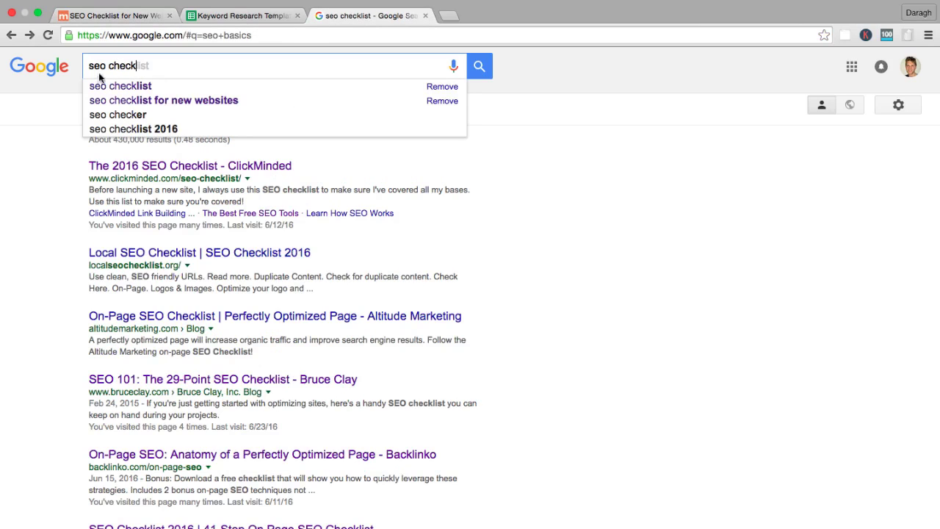
{"action": "left_click", "coordinate": [100, 88]}
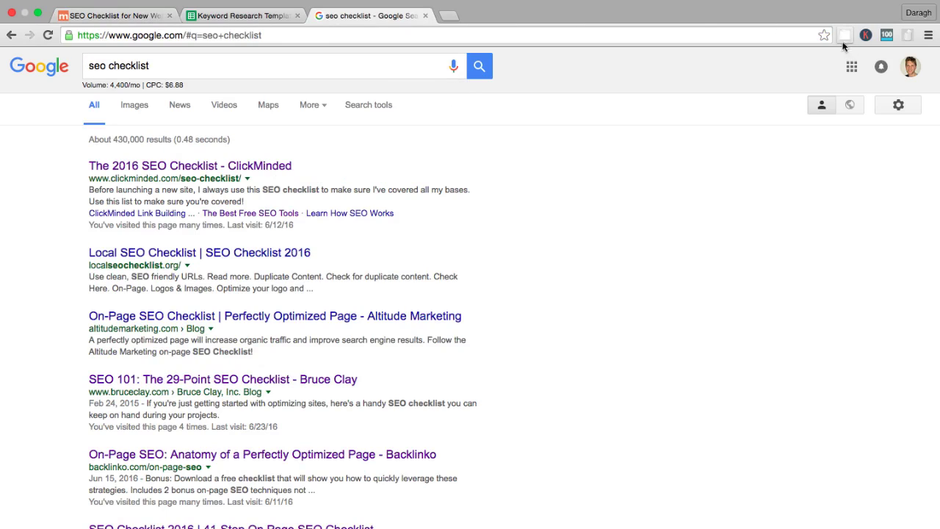
Step: Turn on the MozBar and highlight the PA and DA scores of the ClickMinded result
{"action": "left_click", "coordinate": [881, 38]}
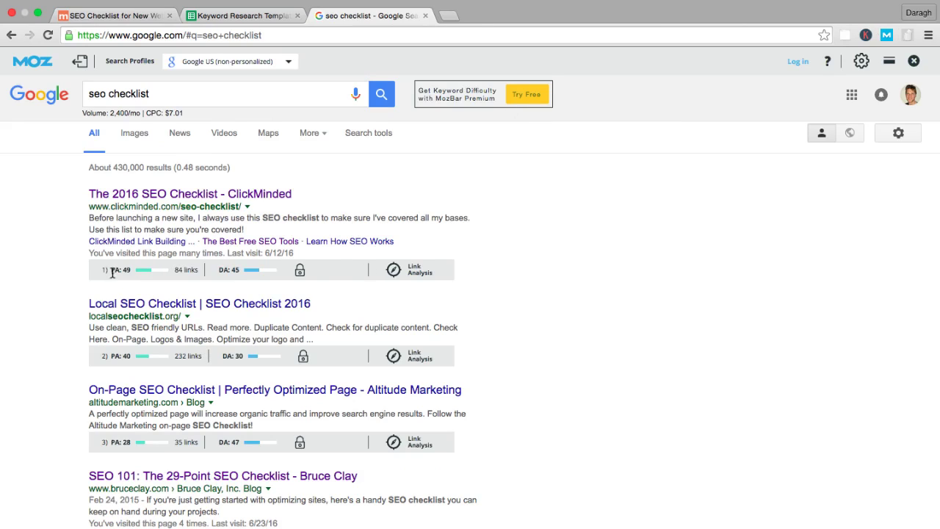
{"action": "left_click_drag", "start_coordinate": [111, 269], "coordinate": [129, 271]}
{"action": "left_click_drag", "start_coordinate": [218, 270], "coordinate": [240, 267]}
{"action": "left_click_drag", "start_coordinate": [110, 269], "coordinate": [132, 269]}
Step: Compare the PA and DA scores across the "seo checklist" results and rerun the search
{"action": "scroll", "coordinate": [80, 323], "scroll_direction": "down", "scroll_amount": 3}
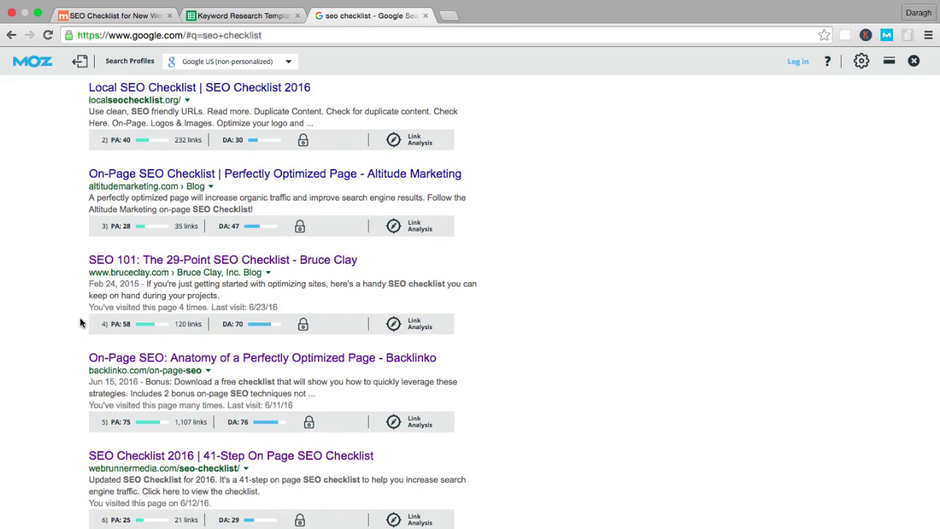
{"action": "scroll", "coordinate": [80, 323], "scroll_direction": "down", "scroll_amount": 2}
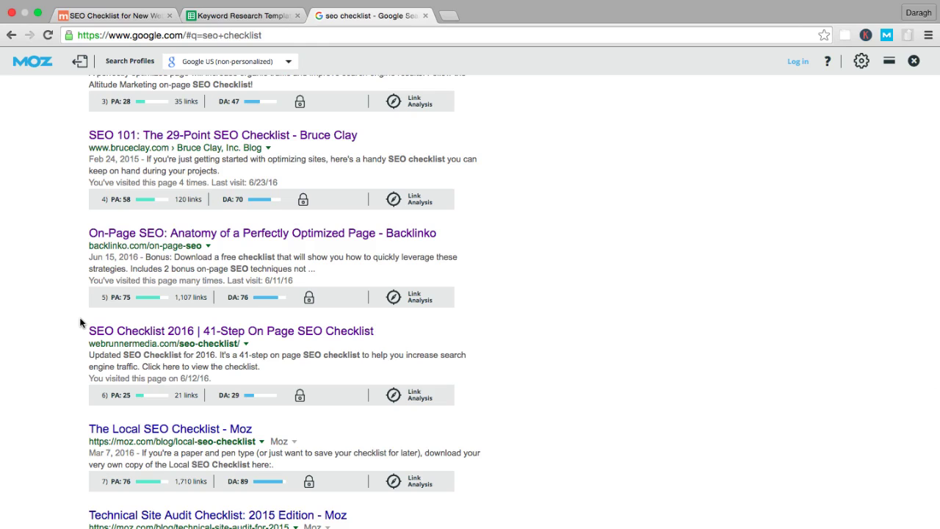
{"action": "scroll", "coordinate": [89, 375], "scroll_direction": "up", "scroll_amount": 5}
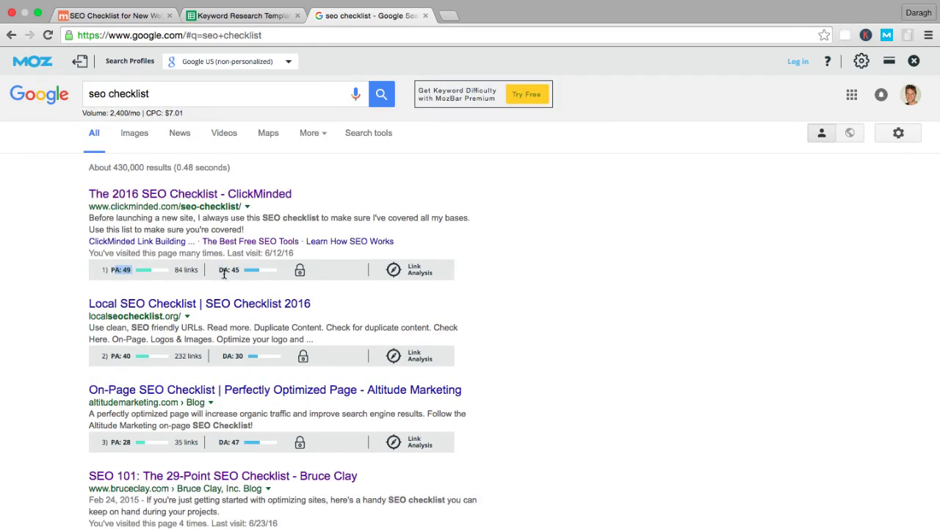
{"action": "left_click_drag", "start_coordinate": [219, 270], "coordinate": [230, 273]}
{"action": "triple_click", "coordinate": [168, 90]}
{"action": "left_click", "coordinate": [381, 95]}
Step: Go back to the checklist article and highlight "SEO Checklist" in its title
{"action": "left_click", "coordinate": [124, 17]}
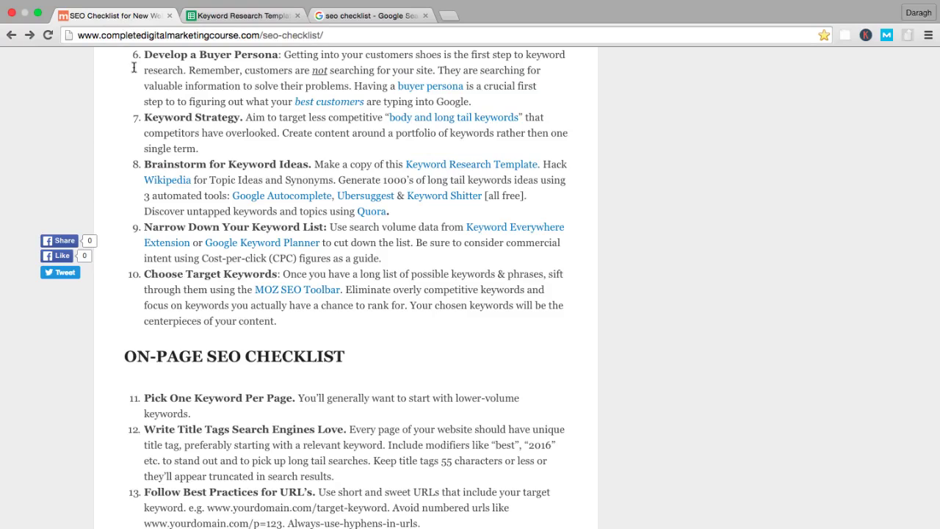
{"action": "scroll", "coordinate": [194, 239], "scroll_direction": "up", "scroll_amount": 15}
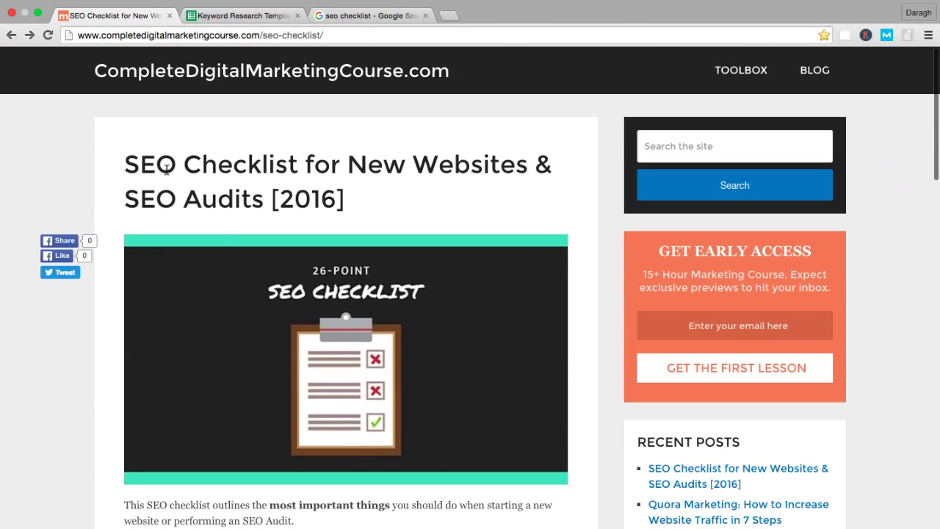
{"action": "left_click_drag", "start_coordinate": [137, 157], "coordinate": [110, 158]}
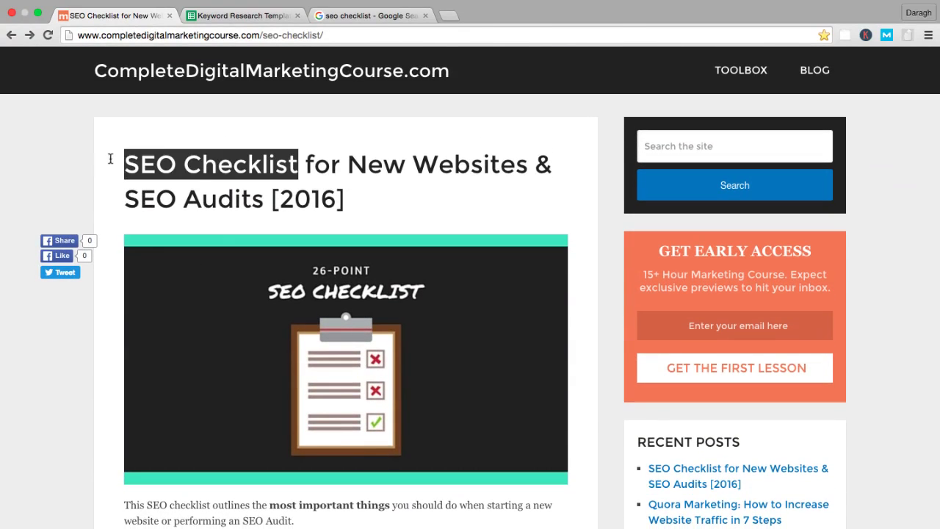
Step: Check the monthly search volume for "seo checklist" and the Moz metrics of its ranking pages
{"action": "left_click", "coordinate": [237, 15]}
{"action": "left_click", "coordinate": [340, 15]}
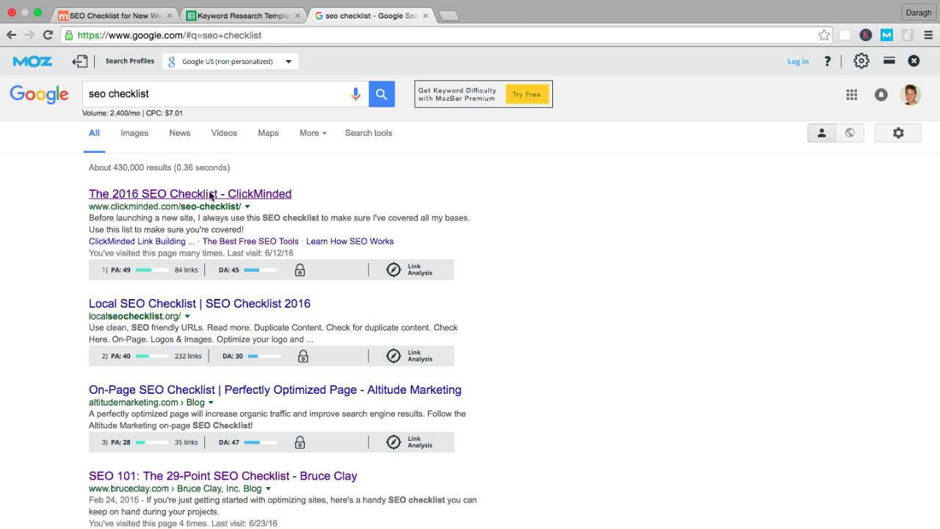
{"action": "left_click_drag", "start_coordinate": [110, 113], "coordinate": [145, 113]}
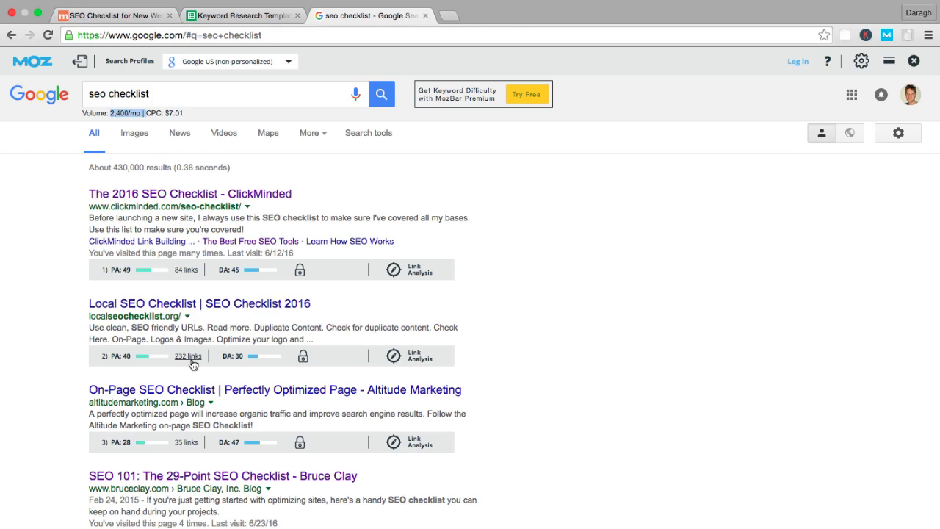
{"action": "scroll", "coordinate": [80, 294], "scroll_direction": "down", "scroll_amount": 5}
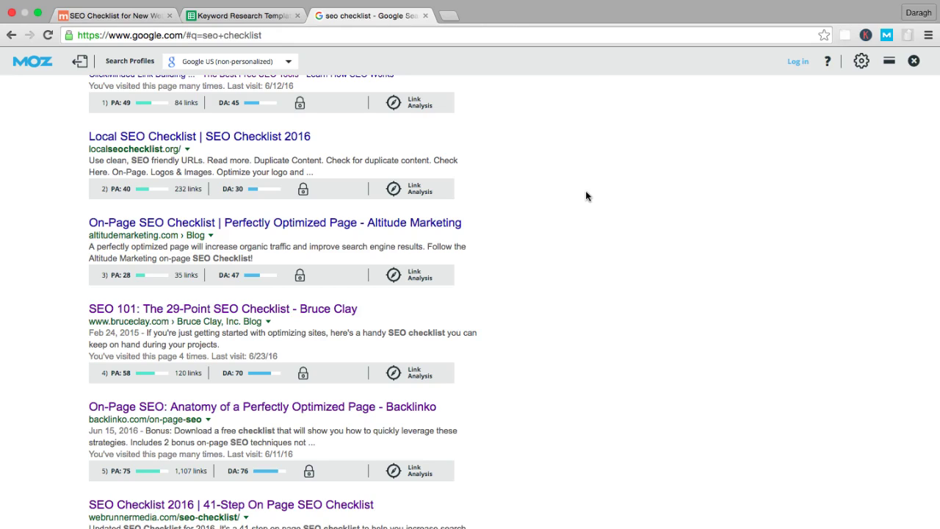
{"action": "scroll", "coordinate": [585, 195], "scroll_direction": "up", "scroll_amount": 5}
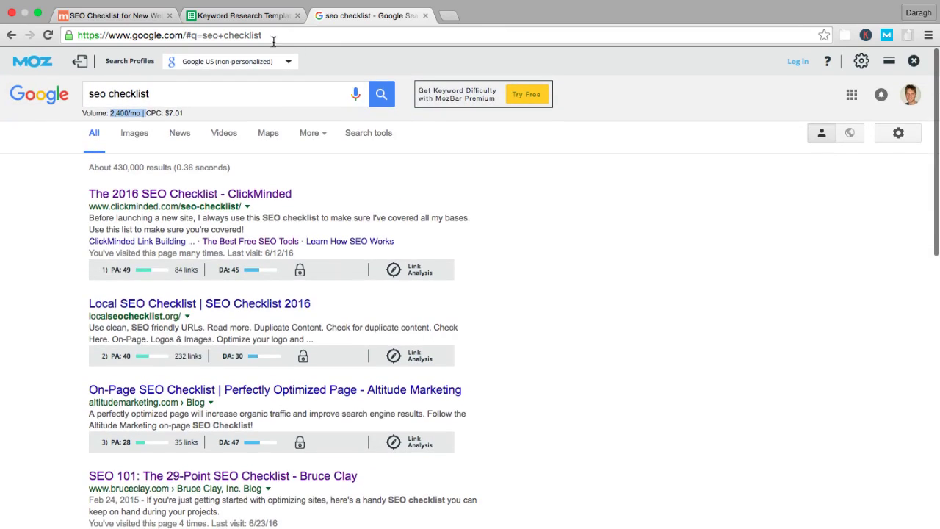
Step: Review the checklist article from its title through the Keyword Research Process to the start of the On-Page SEO section
{"action": "left_click", "coordinate": [124, 15]}
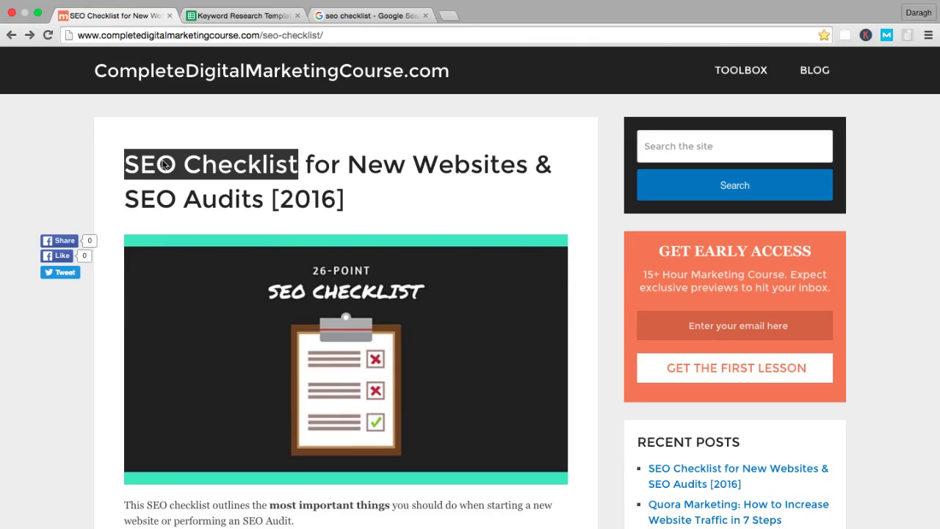
{"action": "scroll", "coordinate": [174, 213], "scroll_direction": "down", "scroll_amount": 1}
{"action": "scroll", "coordinate": [174, 213], "scroll_direction": "down", "scroll_amount": 10}
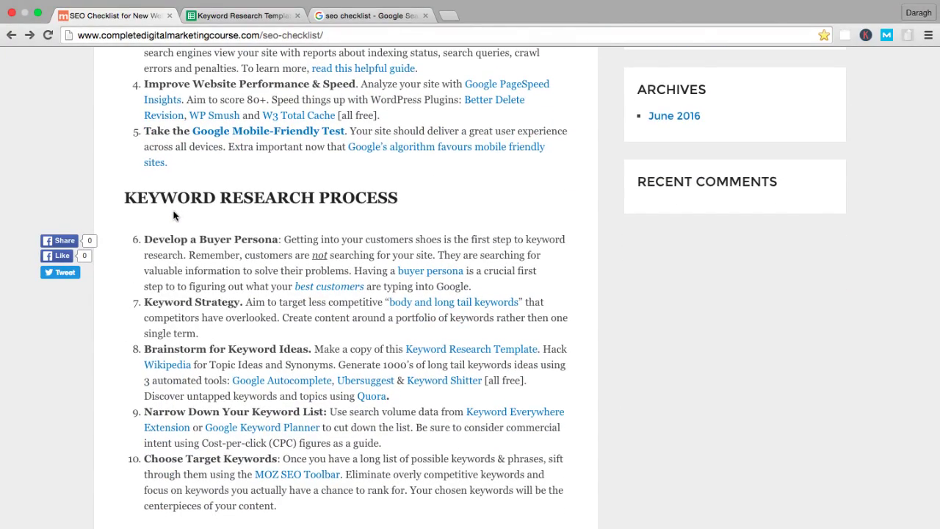
{"action": "scroll", "coordinate": [206, 253], "scroll_direction": "down", "scroll_amount": 5}
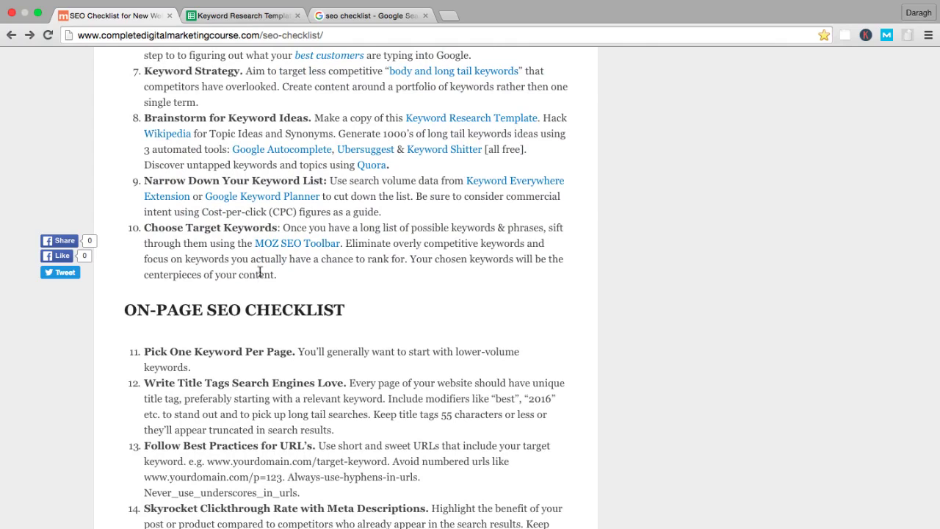
{"action": "scroll", "coordinate": [262, 278], "scroll_direction": "down", "scroll_amount": 1}
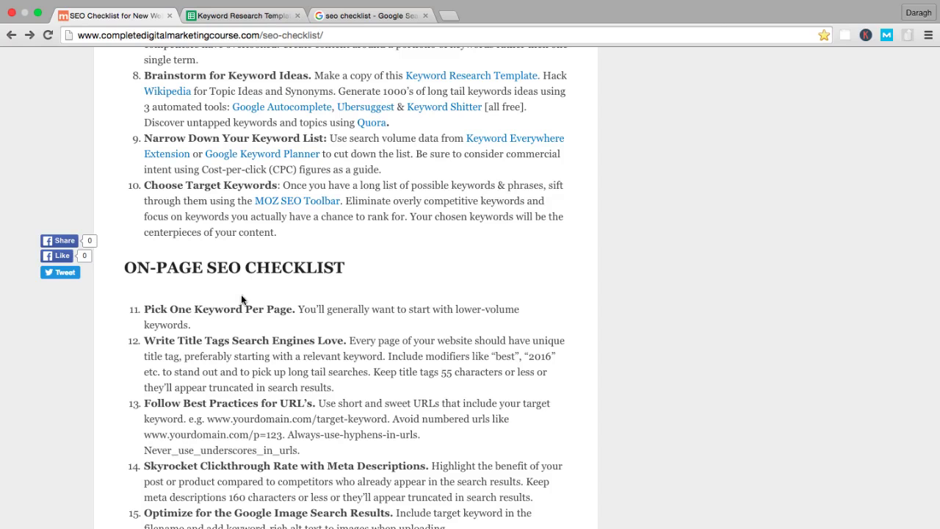
Step: Glance at the "seo checklist" results again and reread the Choose Target Keywords item in the article
{"action": "left_click", "coordinate": [335, 16]}
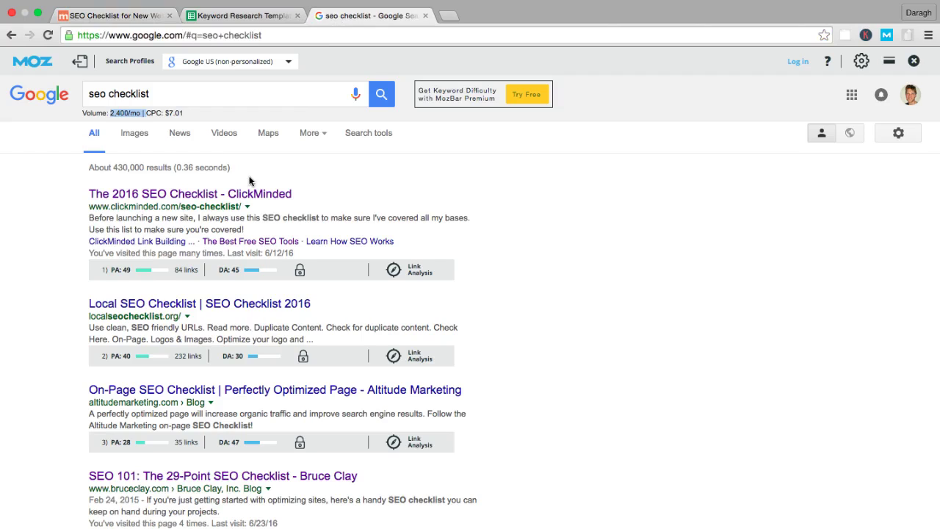
{"action": "left_click", "coordinate": [139, 17]}
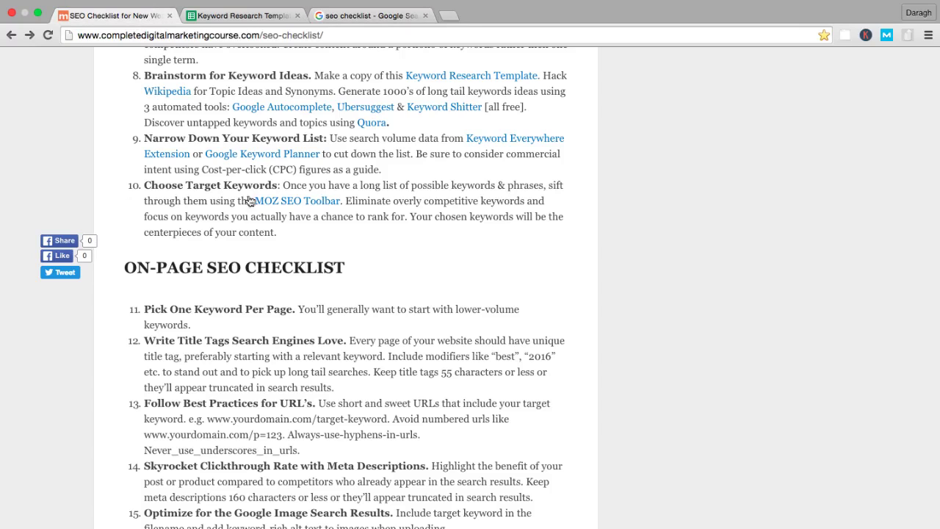
{"action": "left_click_drag", "start_coordinate": [333, 186], "coordinate": [373, 188]}
{"action": "left_click", "coordinate": [373, 188]}
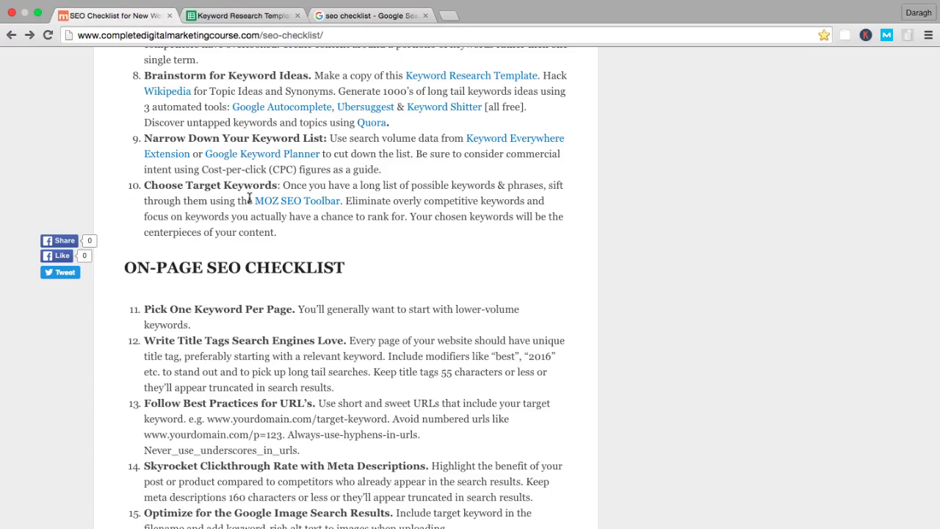